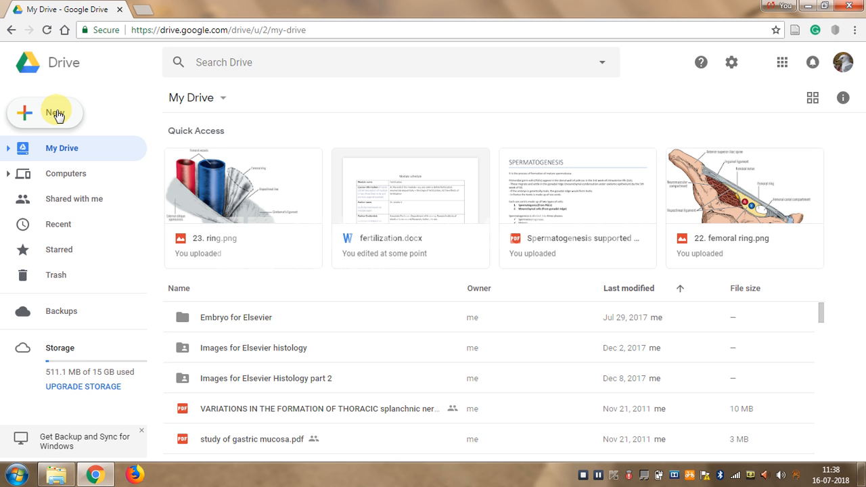
- Create a new Google Docs document from Drive and name it "Anatomy of tongue"
click(57, 115)
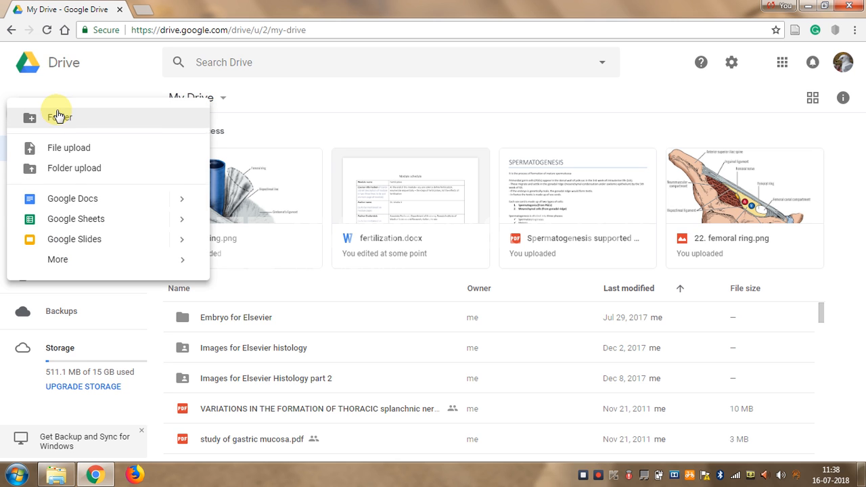
click(96, 200)
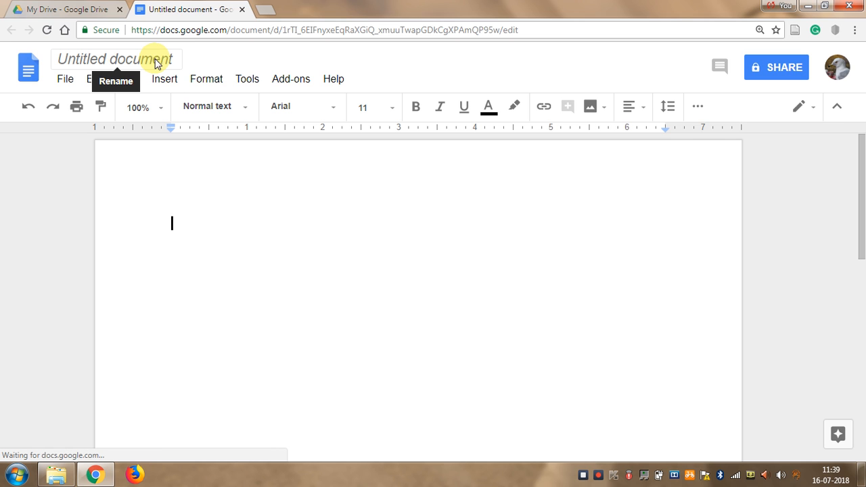
click(163, 60)
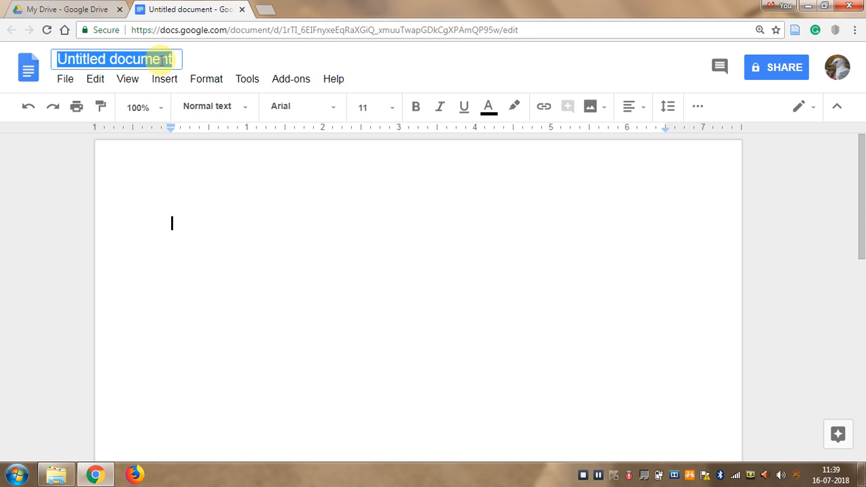
text(ANtomy)
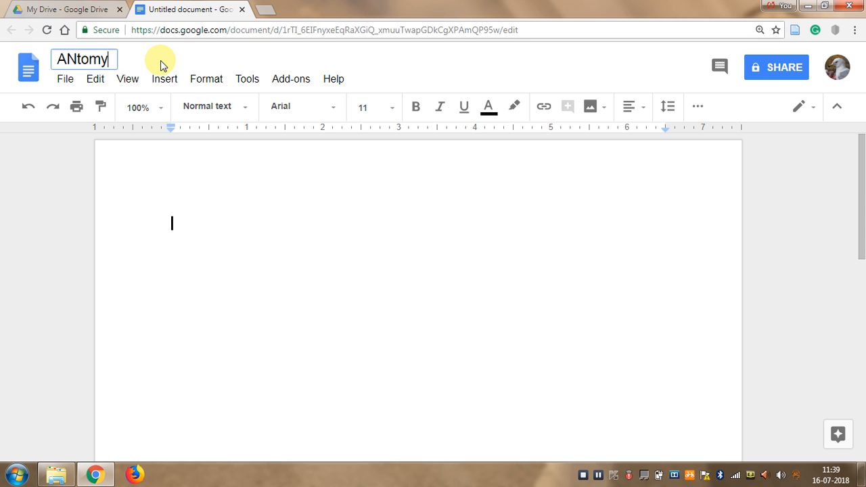
key(BackSpace)
key(BackSpace)
key(BackSpace)
key(BackSpace)
key(BackSpace)
text(n)
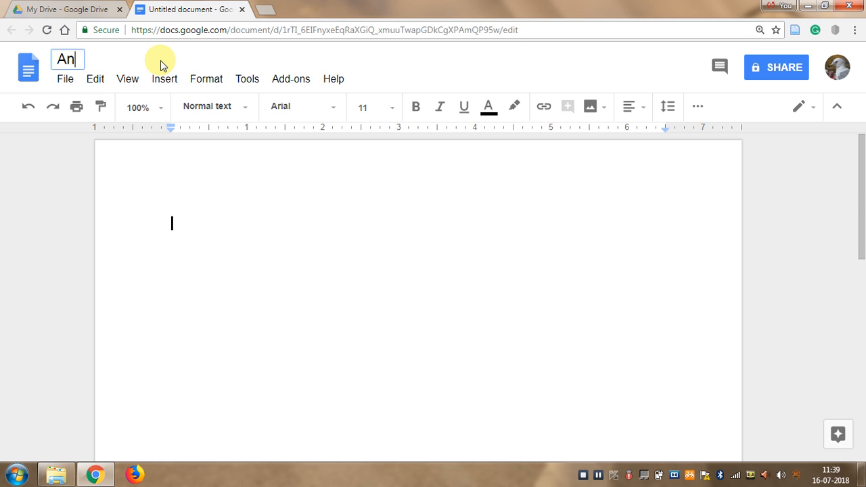
text(atomy)
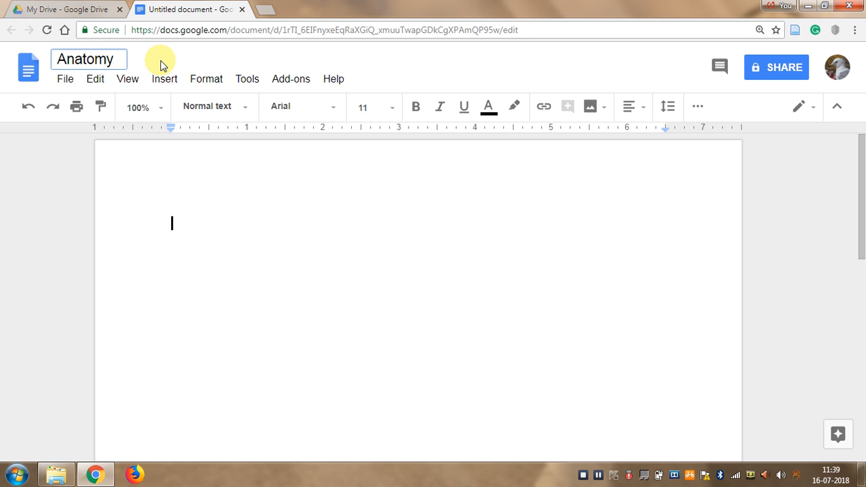
text( of tongue)
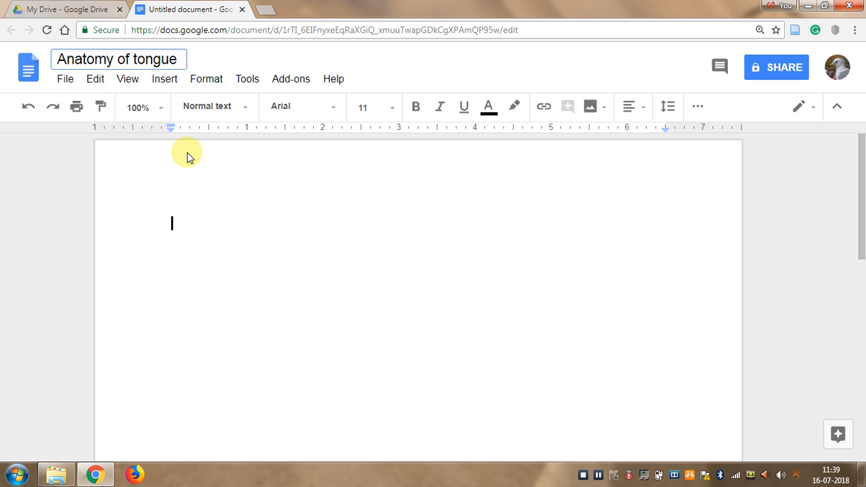
click(188, 212)
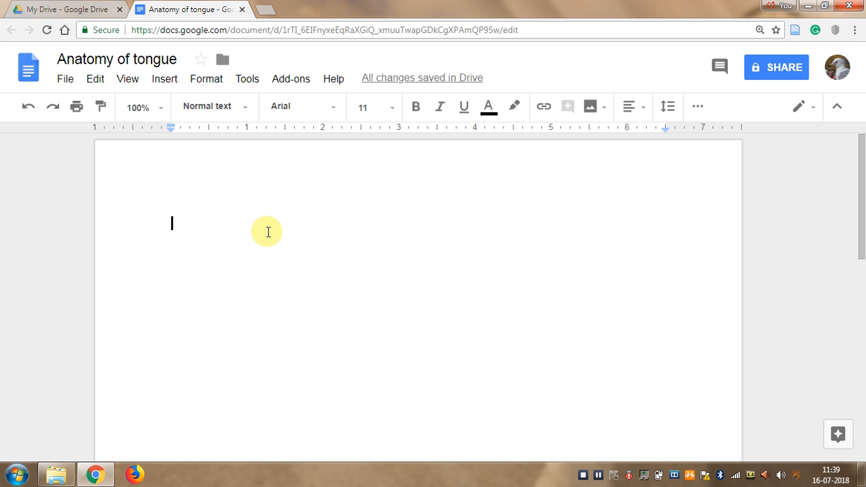
- Enter "Introduction" as the first line of the document, followed by a blank line
text(i)
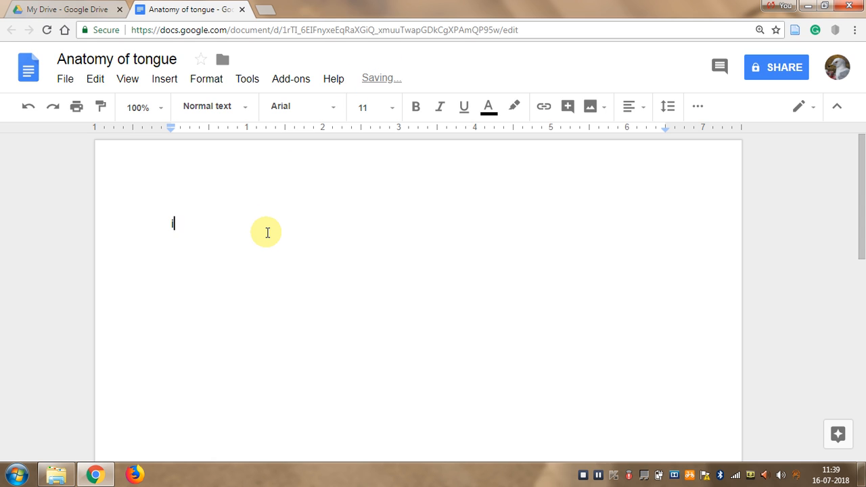
text(ntr)
key(BackSpace)
text(roduction)
key(Return)
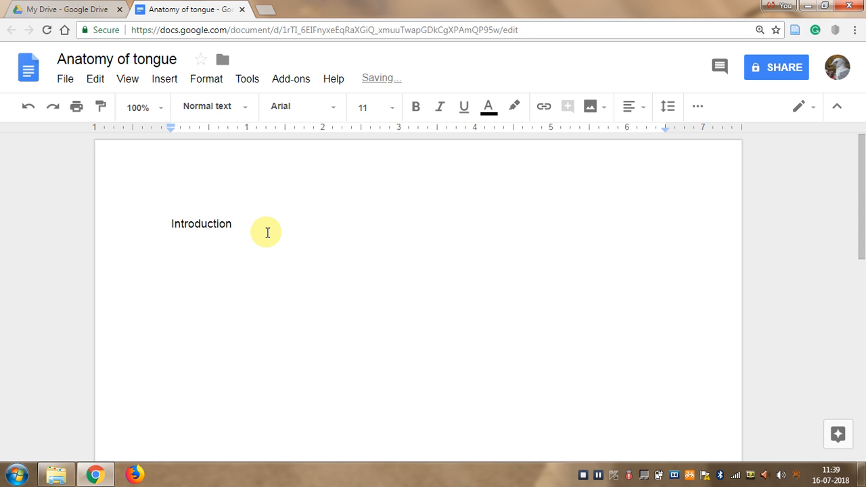
key(Return)
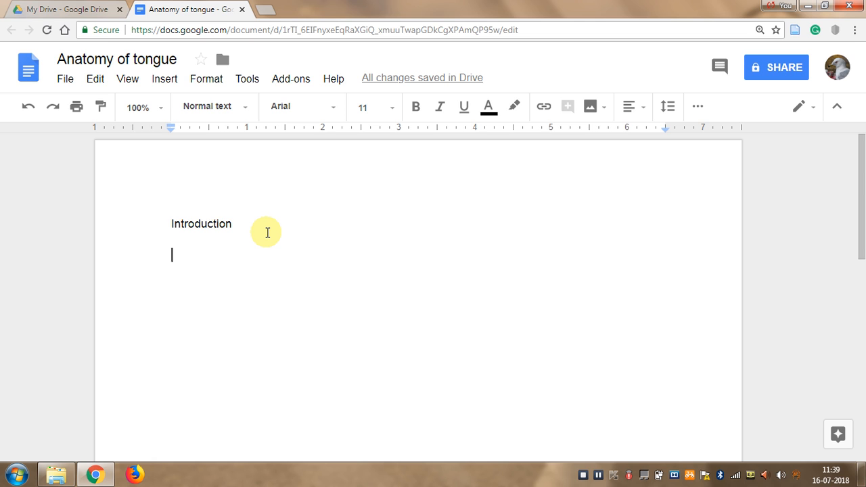
- Write the sentence "Anatomy of tongue differs in resting and speaking positions." under the Introduction heading
text(anatomy of)
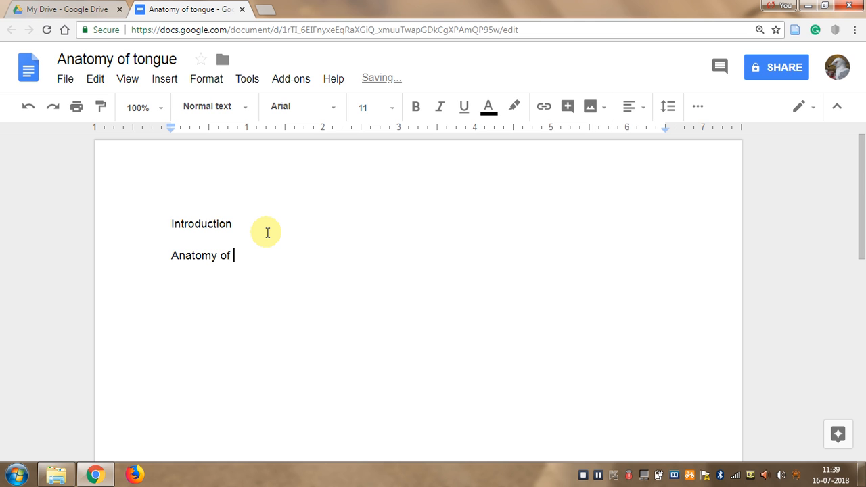
text( tongue differs in re)
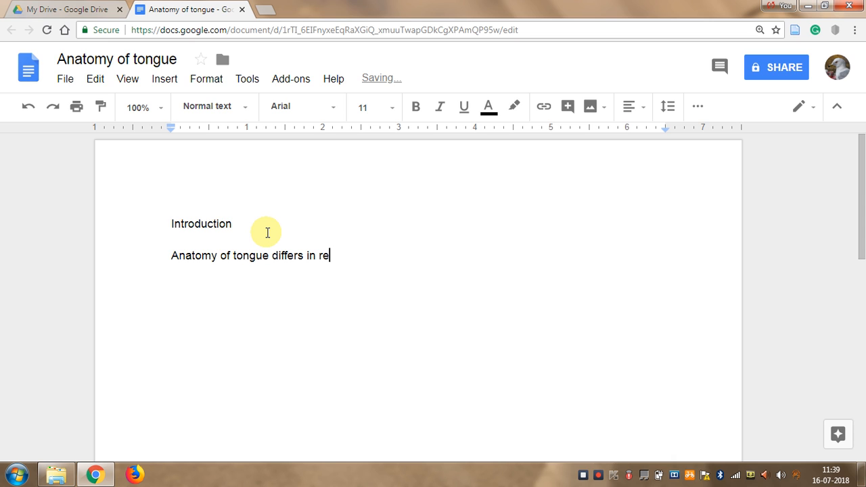
text(sting and spe)
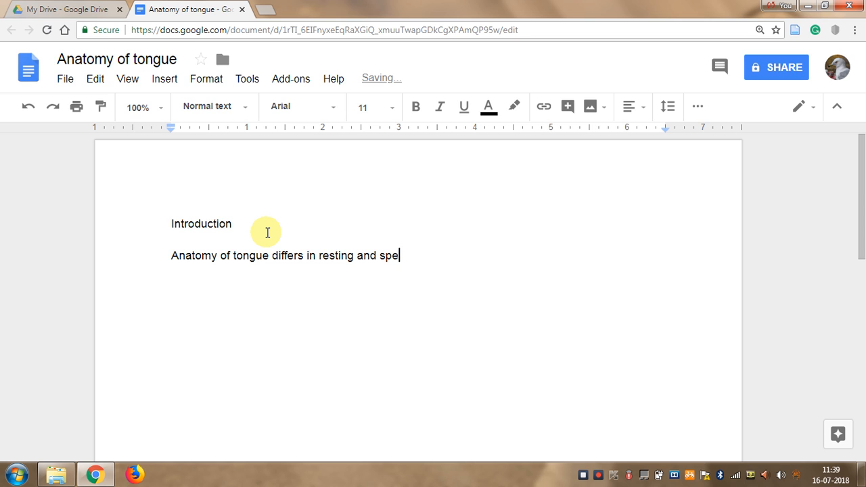
text(aking positions.)
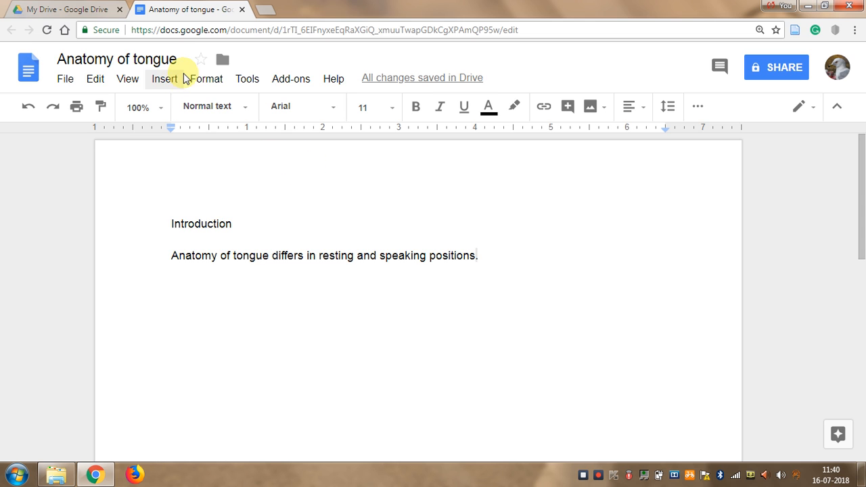
- Search the available document add-ons for "reference managers" and look through the offered tools
click(283, 81)
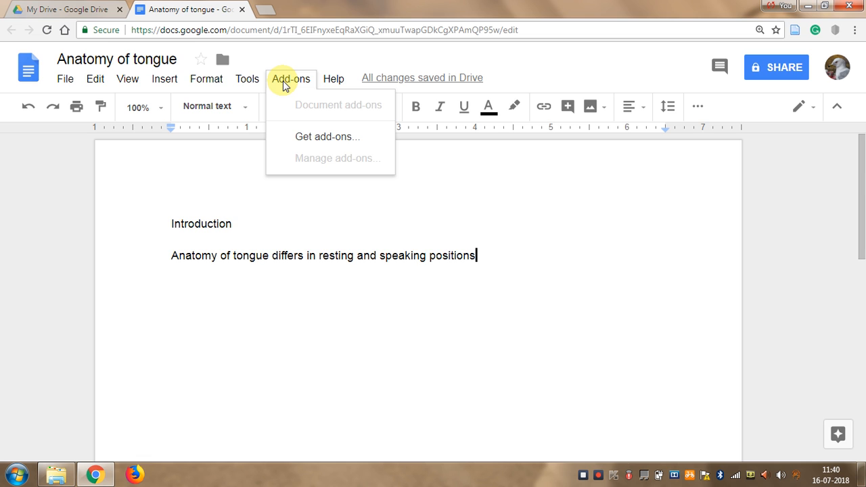
mouse_move(232, 84)
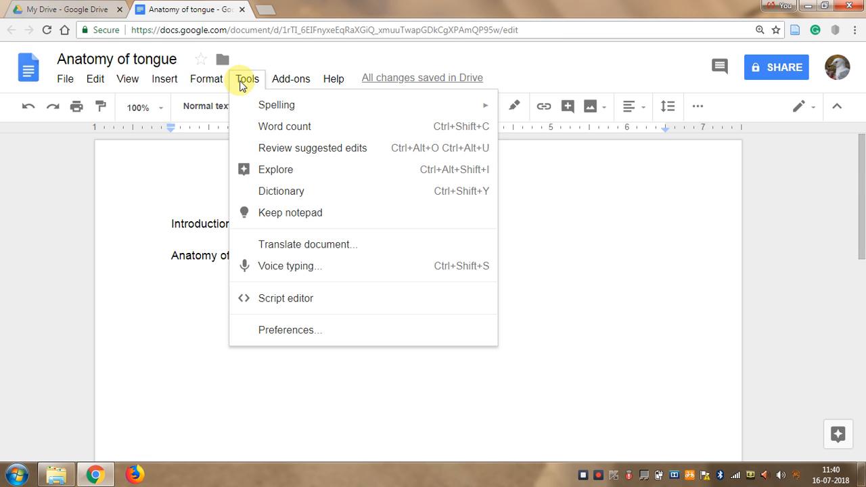
mouse_move(282, 79)
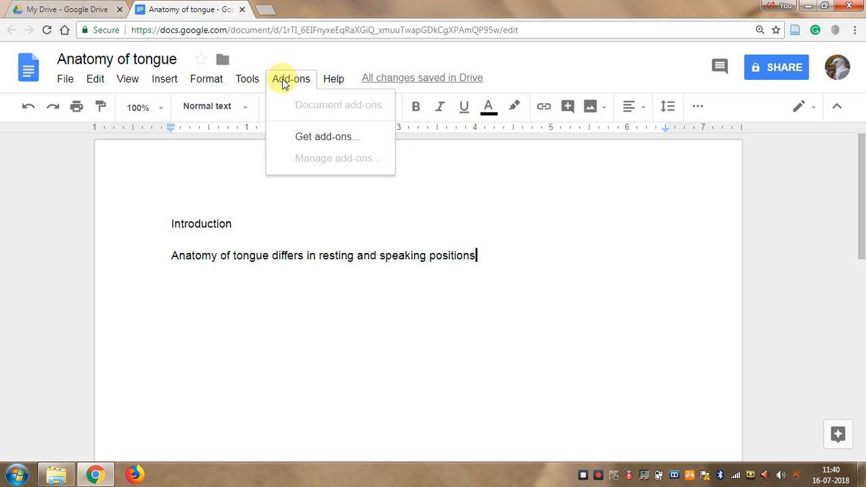
click(300, 138)
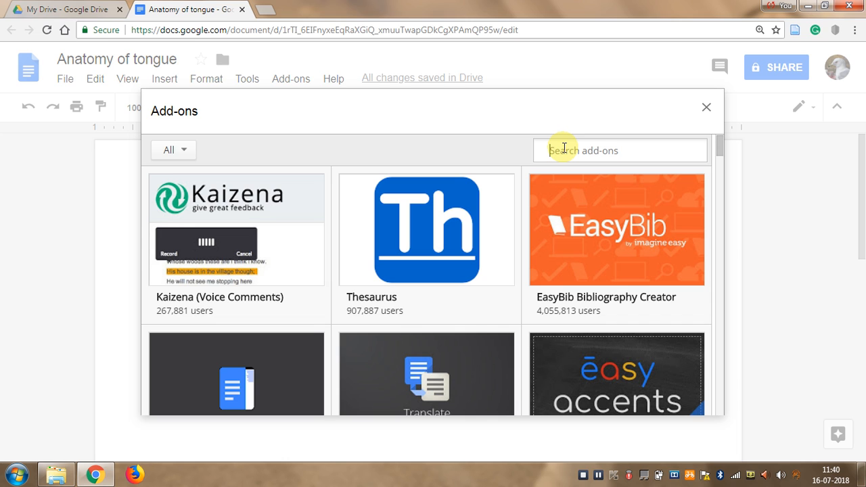
text(reference managers)
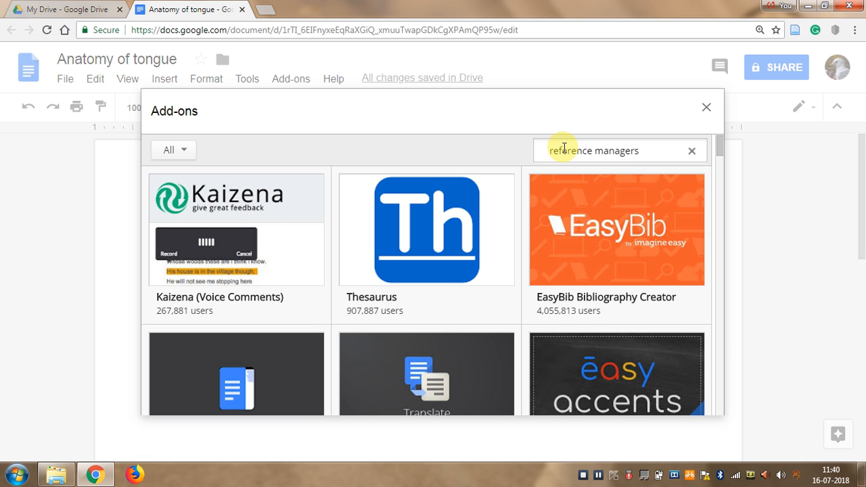
key(Return)
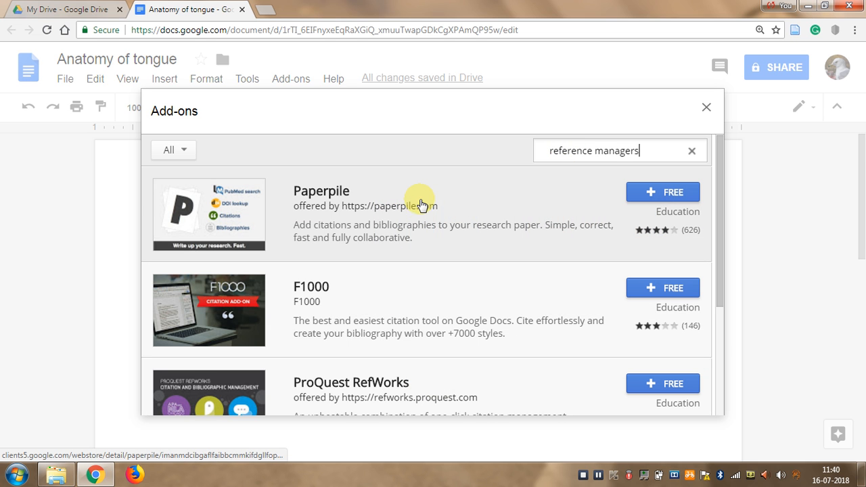
scroll(413, 277, down, 5)
scroll(413, 277, up, 5)
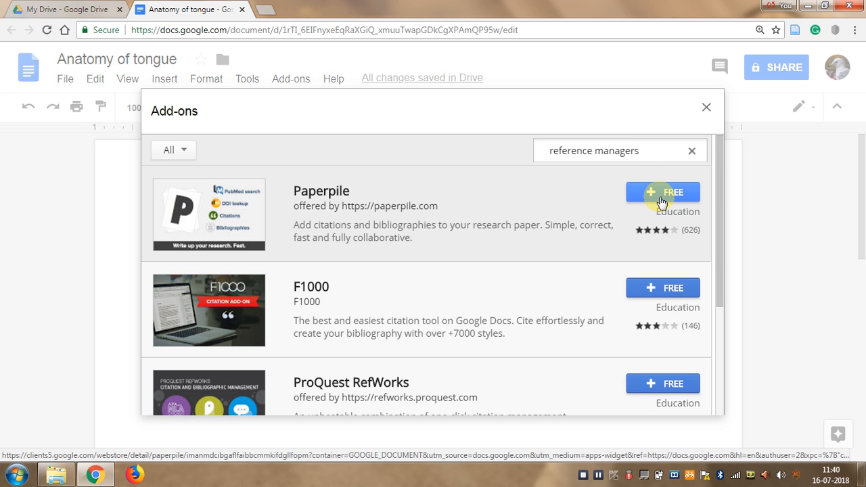
- Install the free Paperpile add-on, choosing the existing Google account and allowing the requested access
click(662, 199)
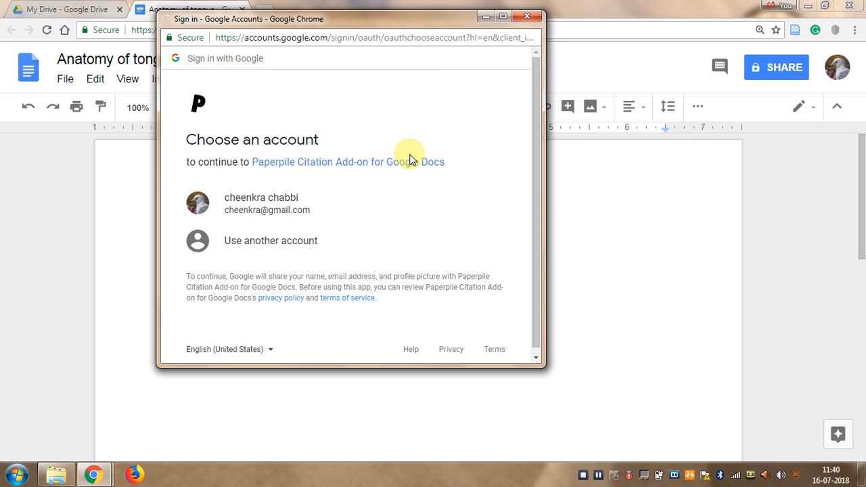
click(315, 212)
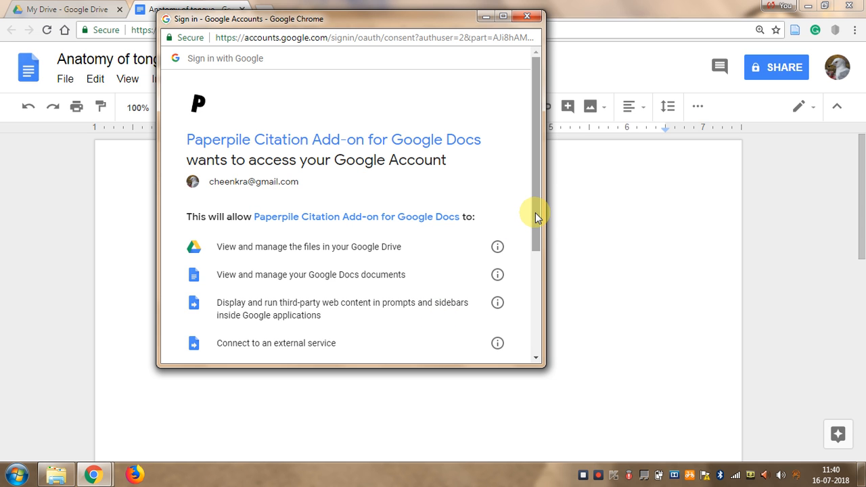
drag(536, 217, 522, 344)
click(486, 293)
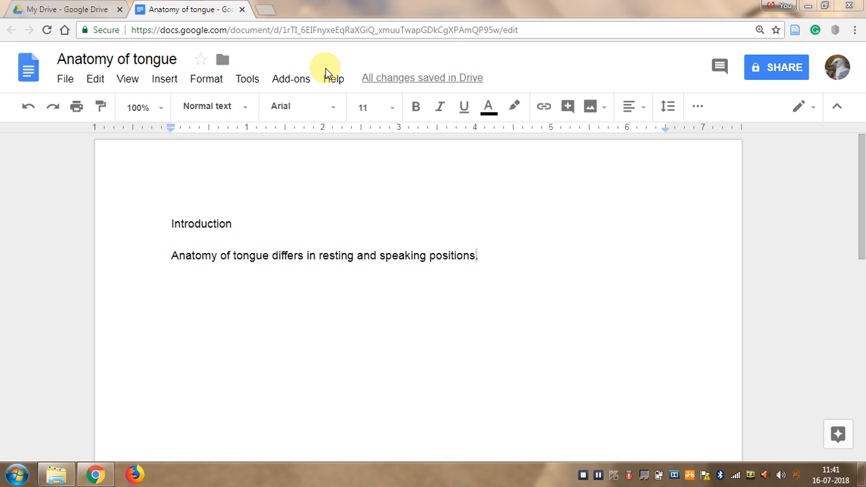
click(306, 79)
mouse_move(252, 78)
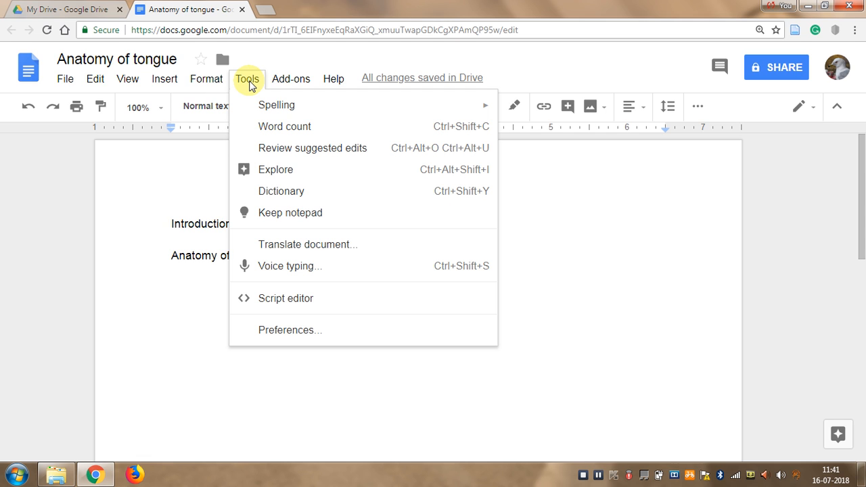
mouse_move(200, 86)
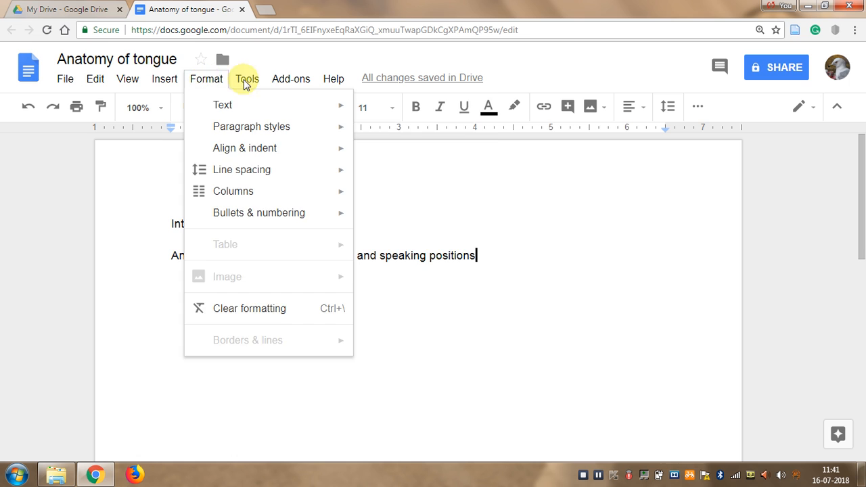
mouse_move(278, 79)
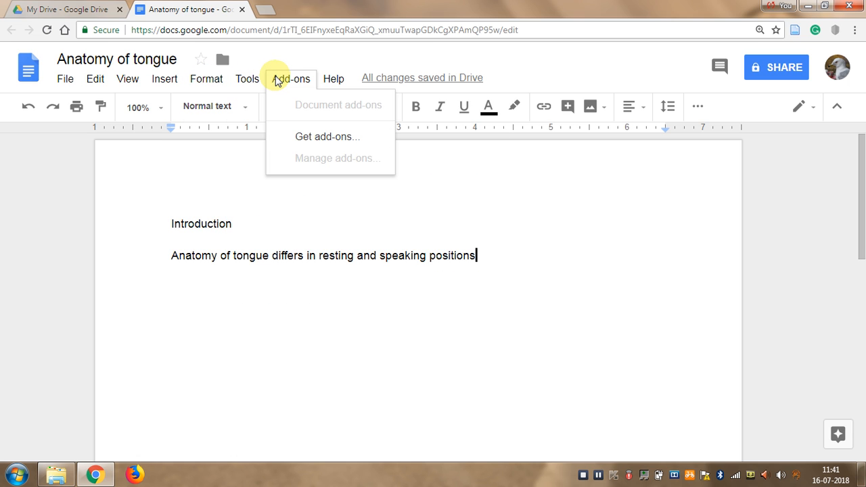
mouse_move(151, 79)
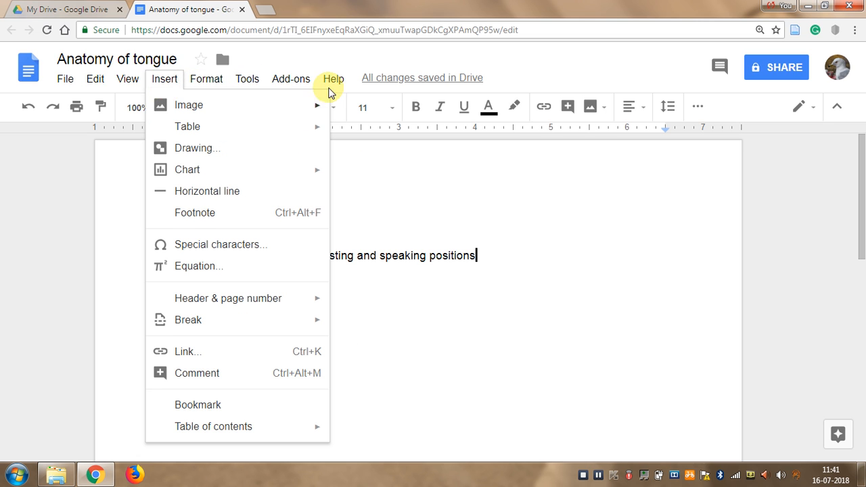
mouse_move(302, 108)
click(304, 134)
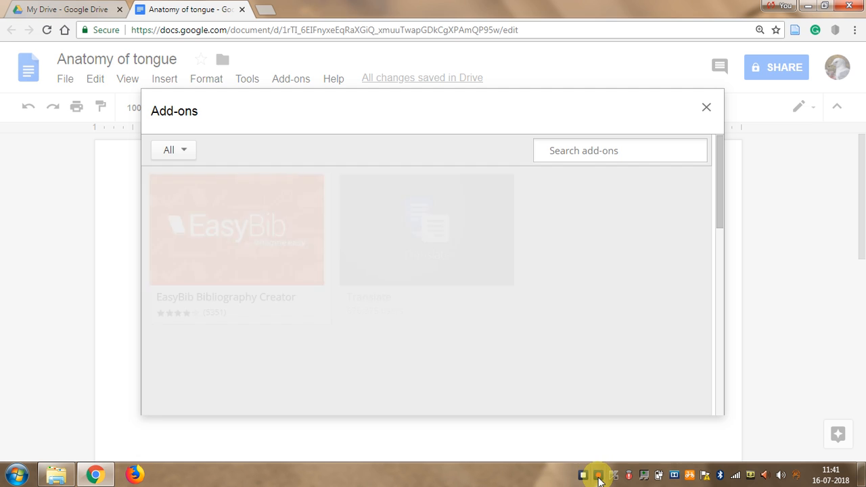
click(598, 476)
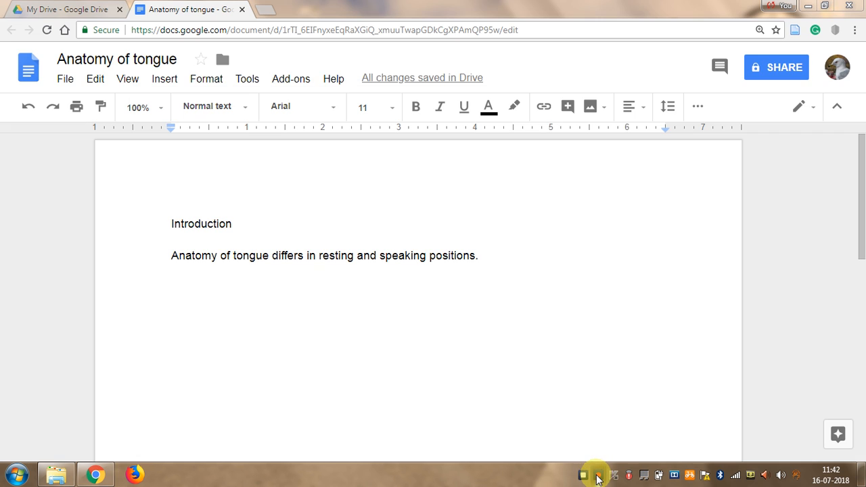
- Launch the installed Paperpile add-on in the document
click(300, 82)
mouse_move(323, 138)
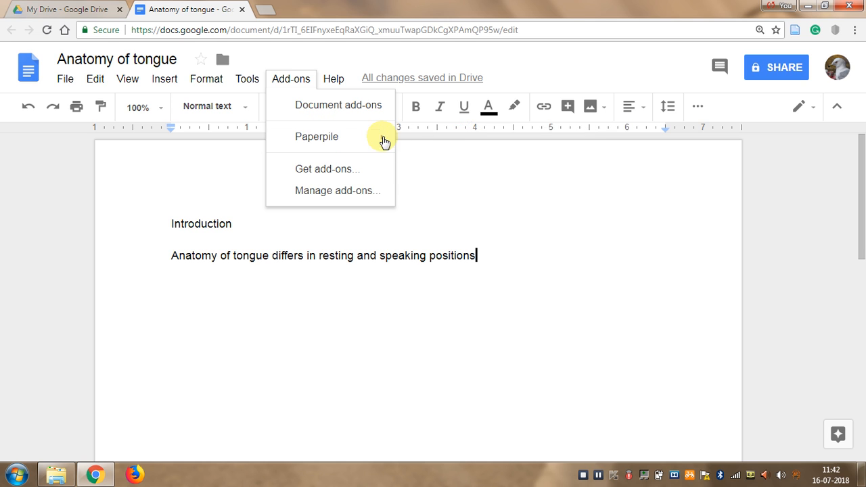
mouse_move(384, 140)
click(428, 144)
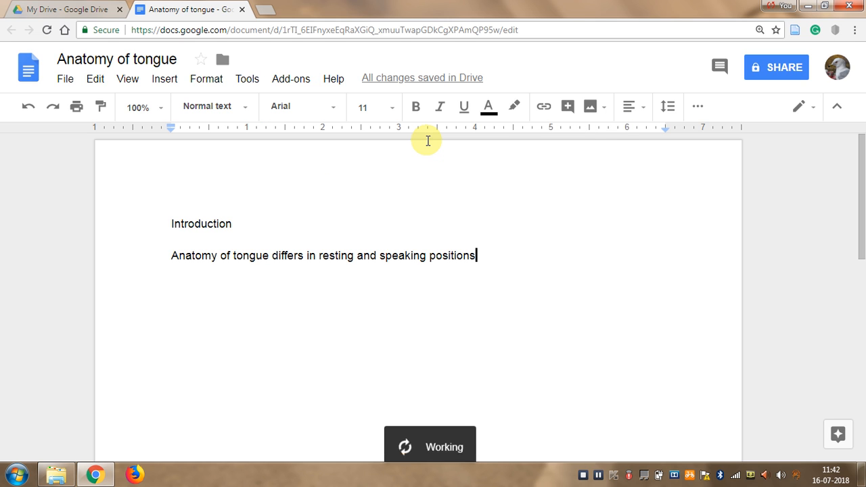